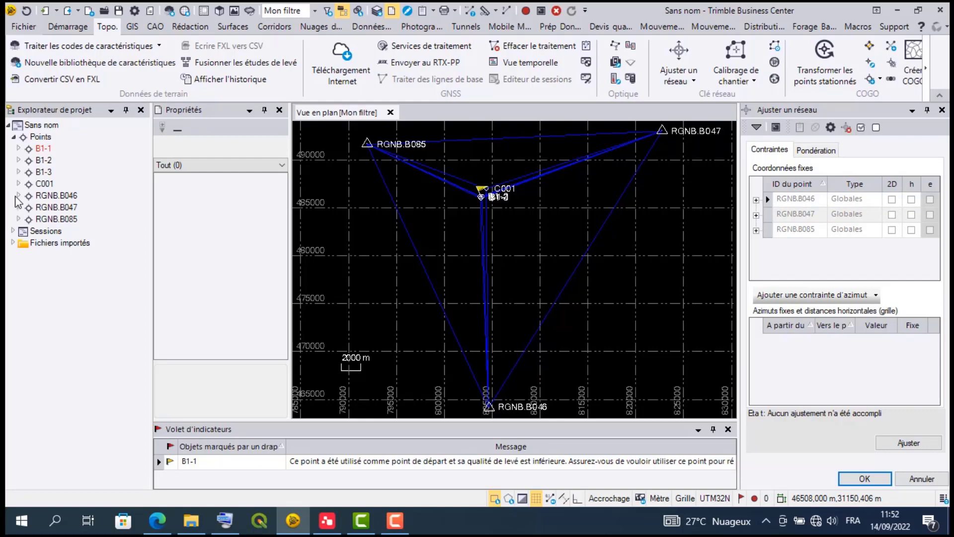
# - Examine the office-entered global coordinates of RGNB.B046 and the grid and local coordinates of point B1-2
pyautogui.click(19, 196)
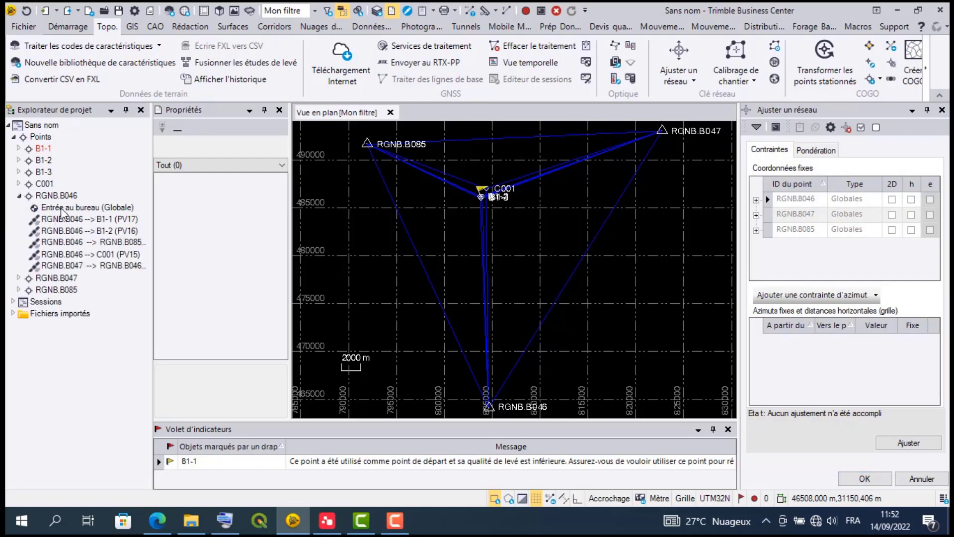
pyautogui.click(60, 207)
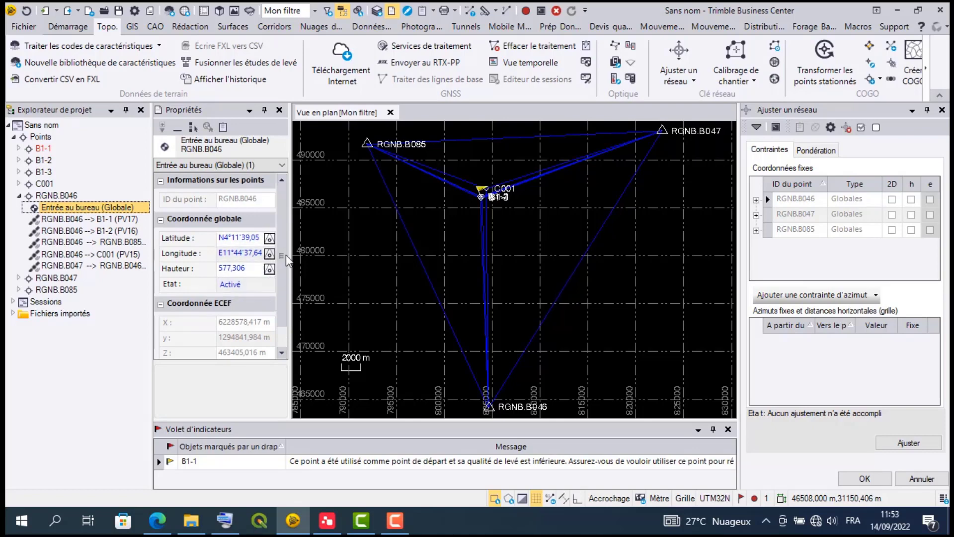
pyautogui.click(37, 161)
pyautogui.scroll(-2, 209, 278)
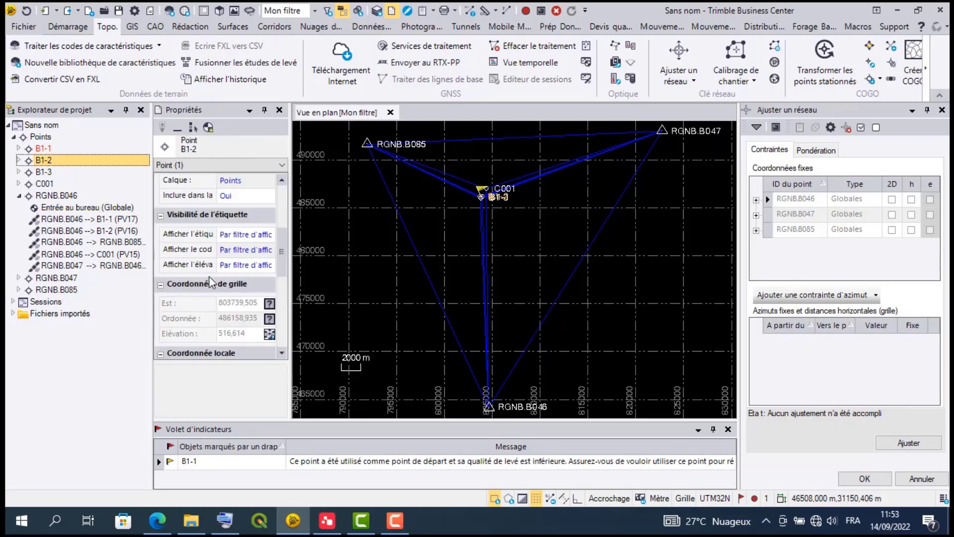
pyautogui.scroll(-1, 210, 281)
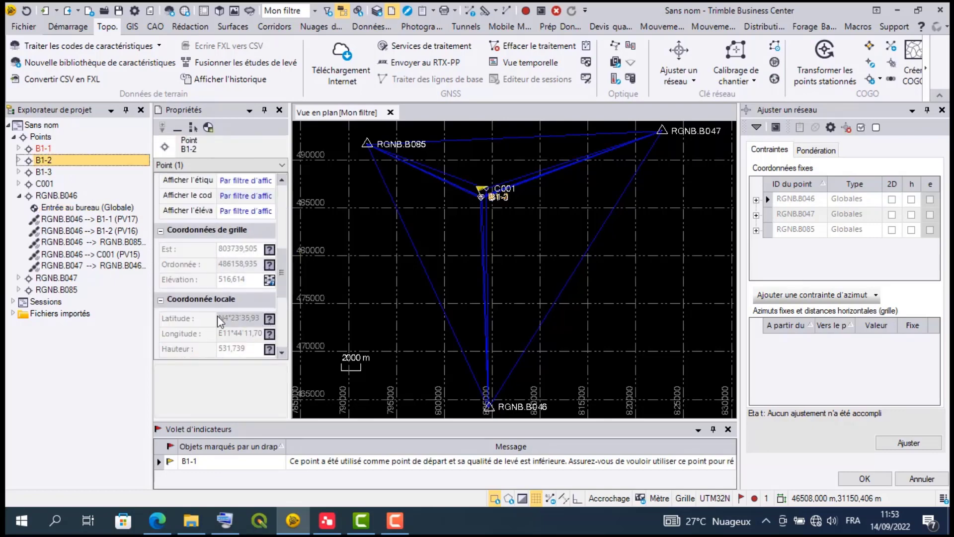
pyautogui.click(18, 195)
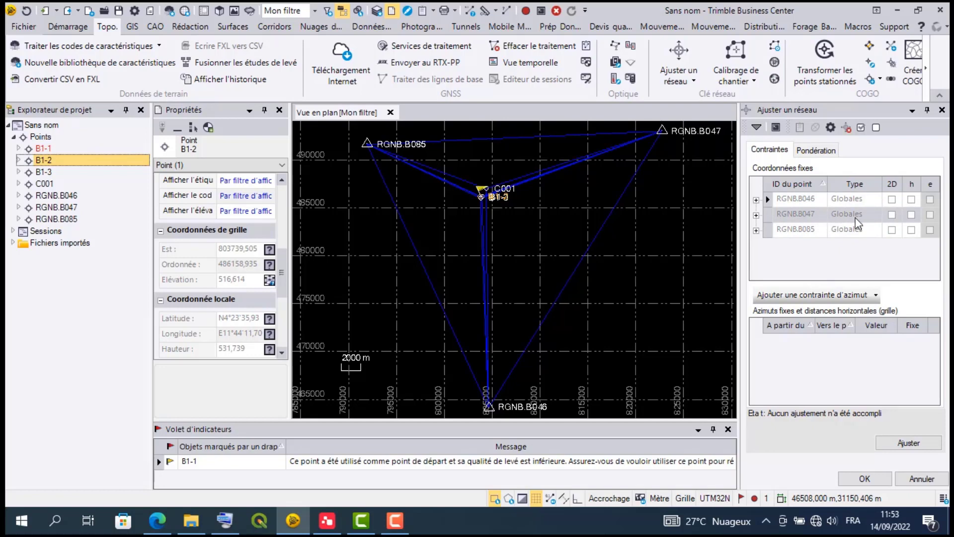
# - Fix point RGNB.B047 in 2D and height, with horizontal and height sigmas of 0,007 m
pyautogui.click(892, 215)
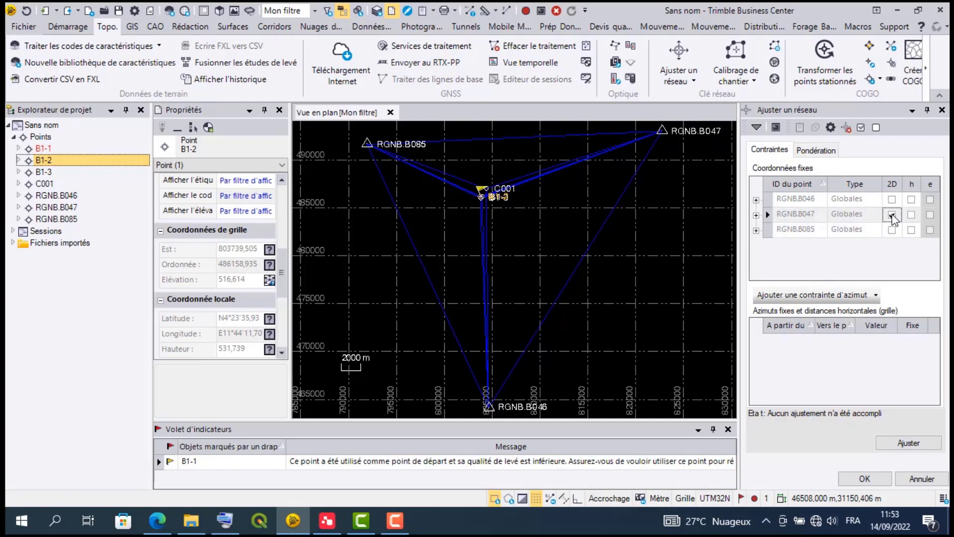
pyautogui.click(912, 215)
pyautogui.click(756, 214)
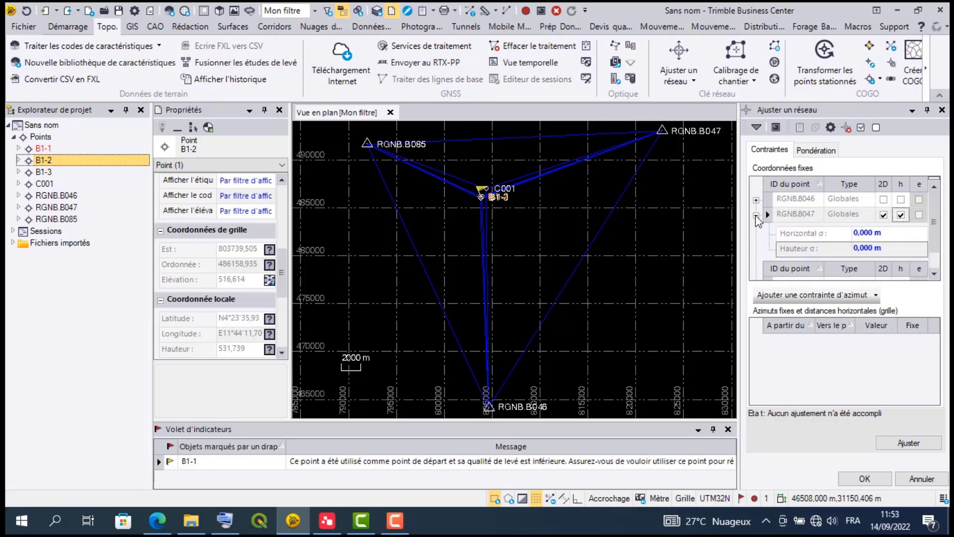
pyautogui.click(874, 234)
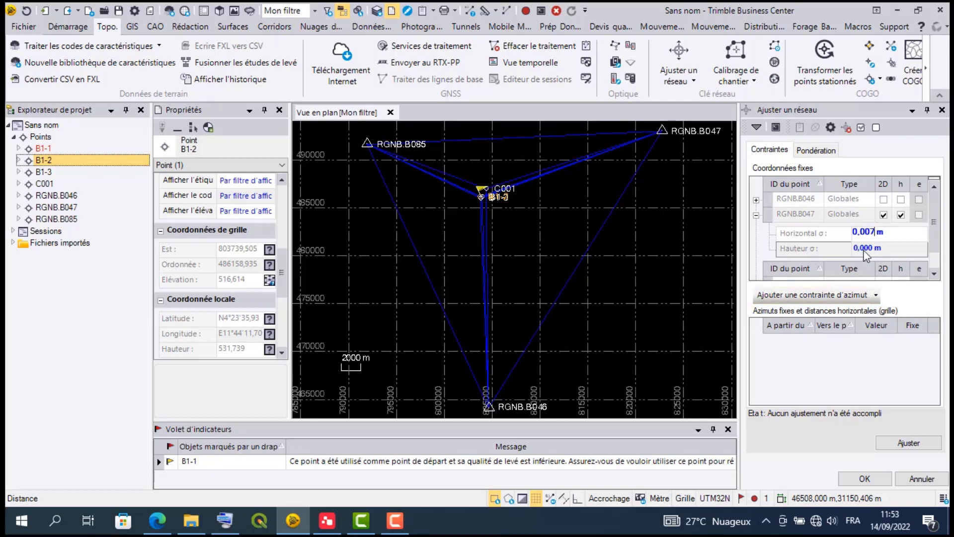
pyautogui.click(874, 248)
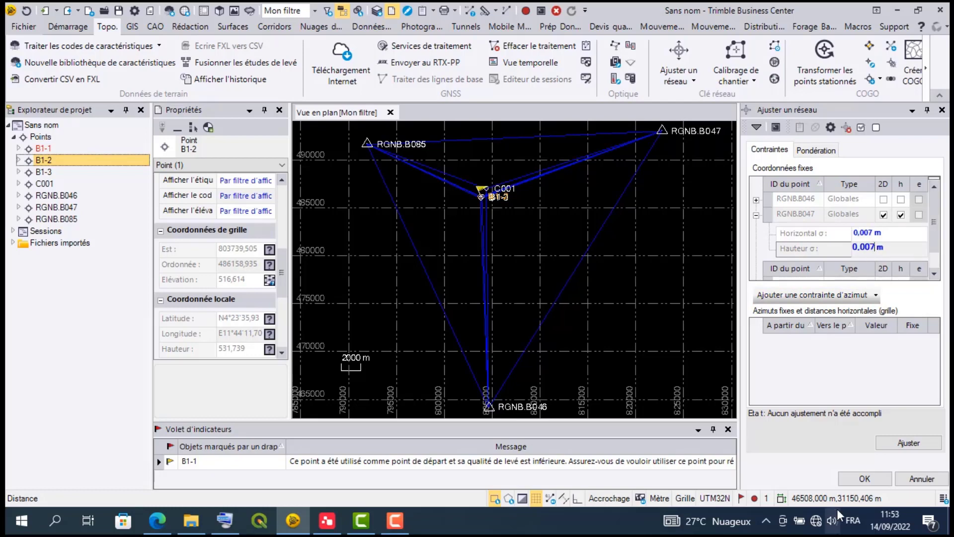
# - Run the network adjustment, continuing despite the unresolved survey computation errors
pyautogui.click(921, 443)
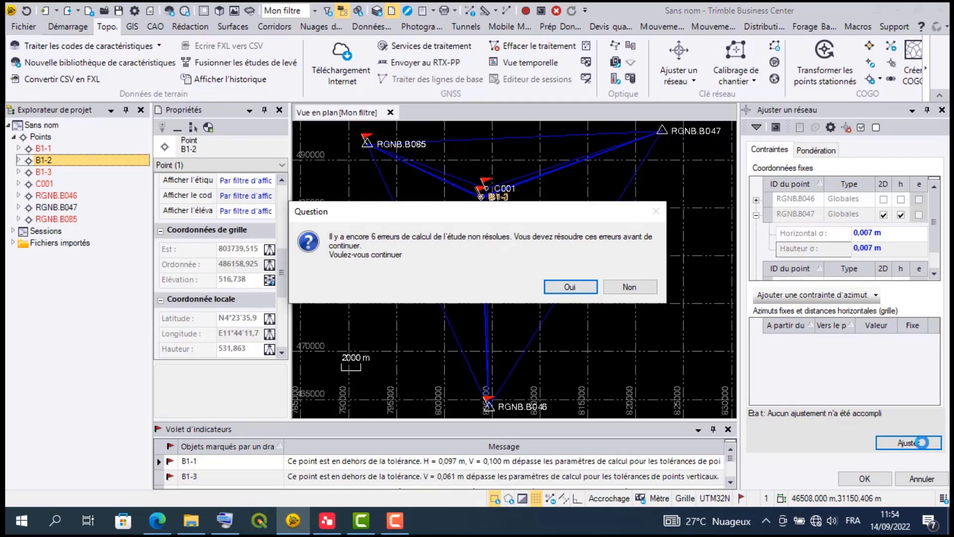
pyautogui.click(562, 285)
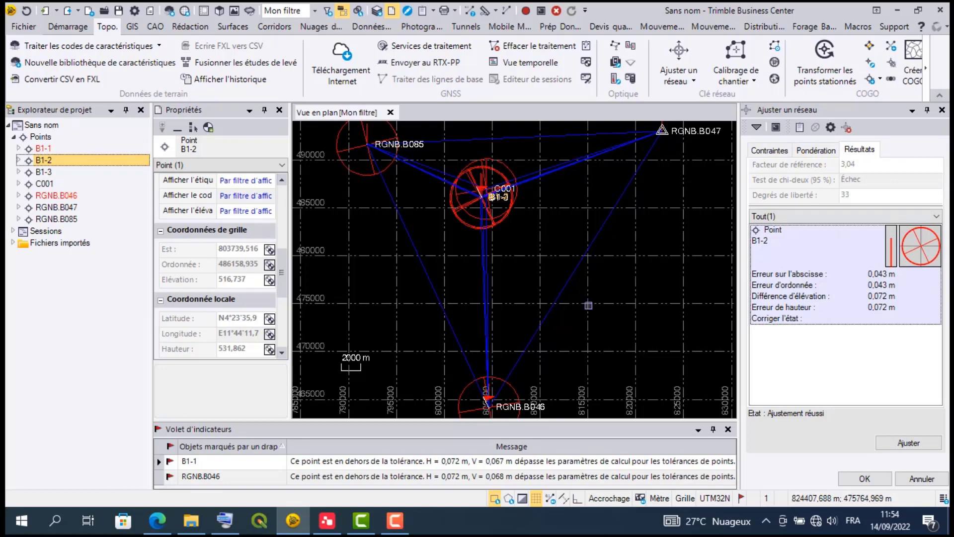
pyautogui.scroll(4, 507, 180)
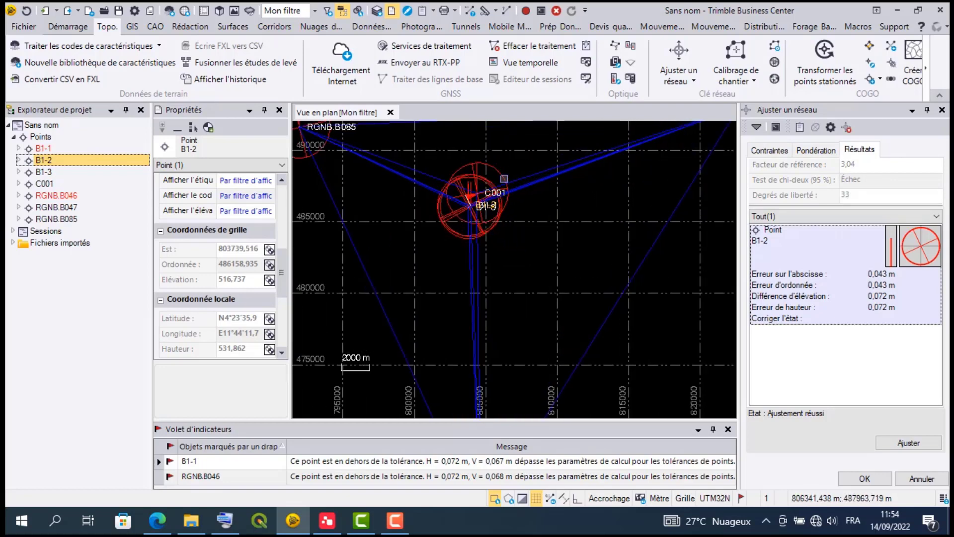
pyautogui.scroll(-4, 506, 194)
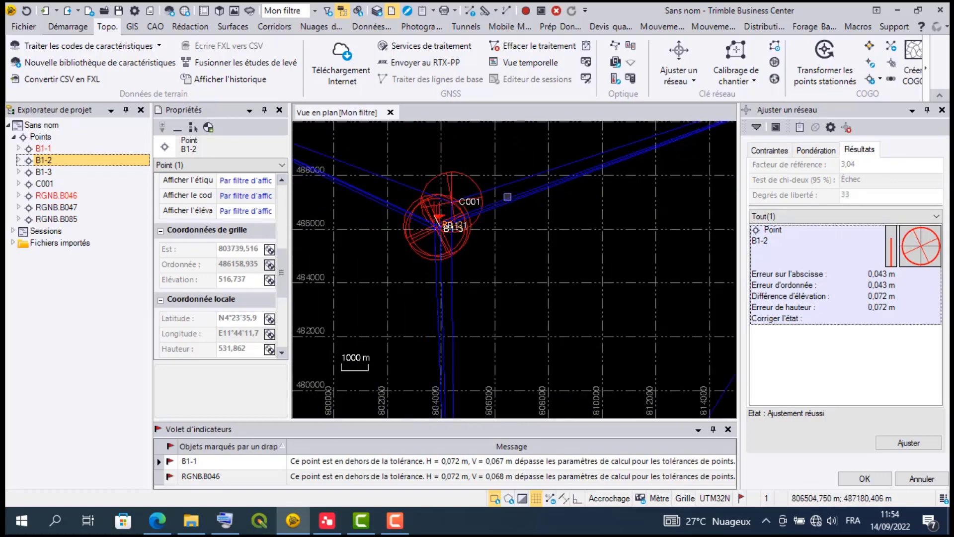
# - Open the network adjustment report and select vector RGNB.B046 --> B1-1 (PV17) in the adjusted GNSS observations
pyautogui.click(798, 128)
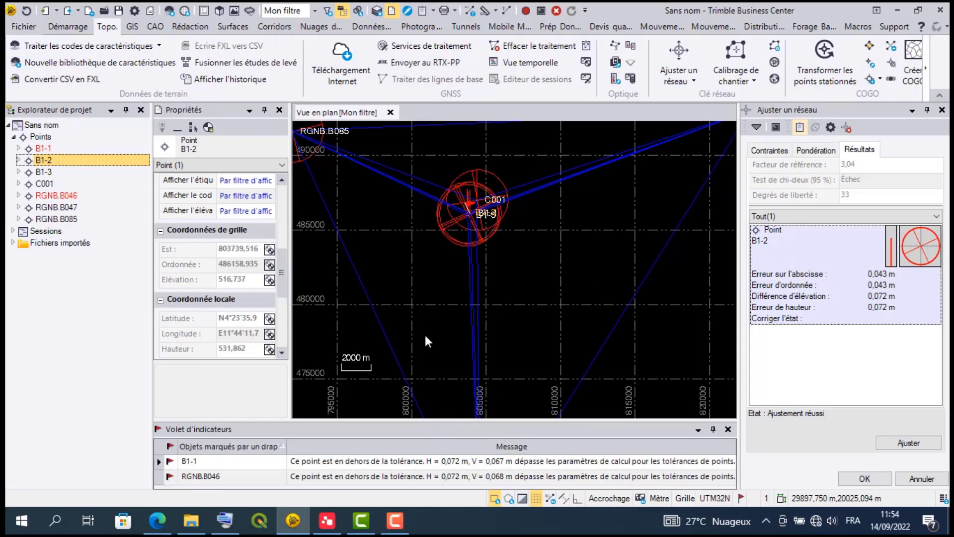
pyautogui.scroll(-1, 152, 301)
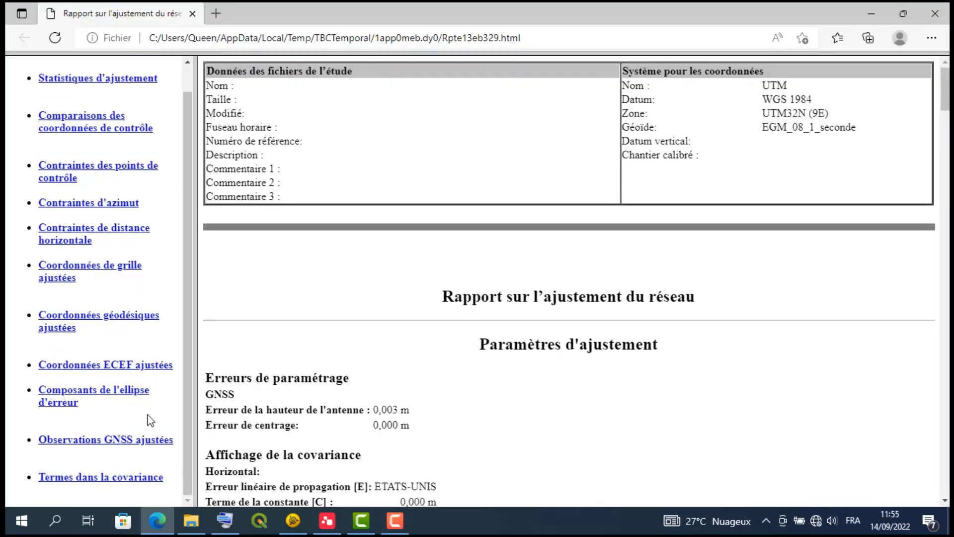
pyautogui.click(150, 442)
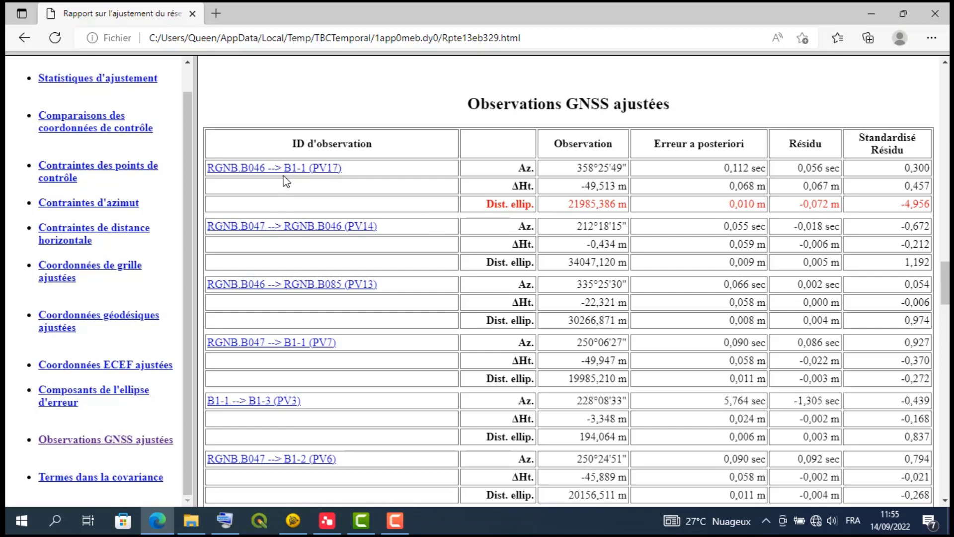
pyautogui.click(873, 8)
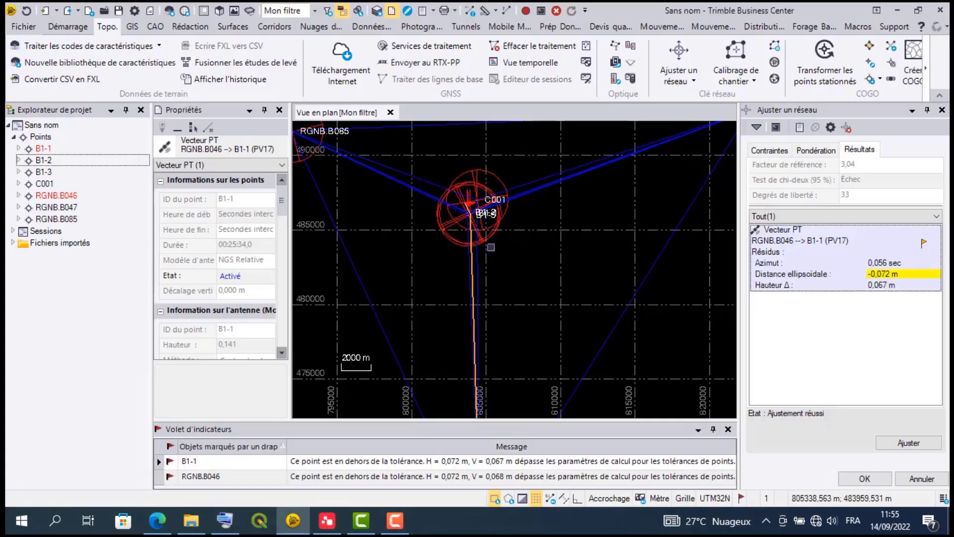
# - Set vector RGNB.B046 --> B1-1 (PV17) to Désactivé, cancelling the existing adjustment, and readjust the network despite the unresolved errors
pyautogui.scroll(10, 474, 296)
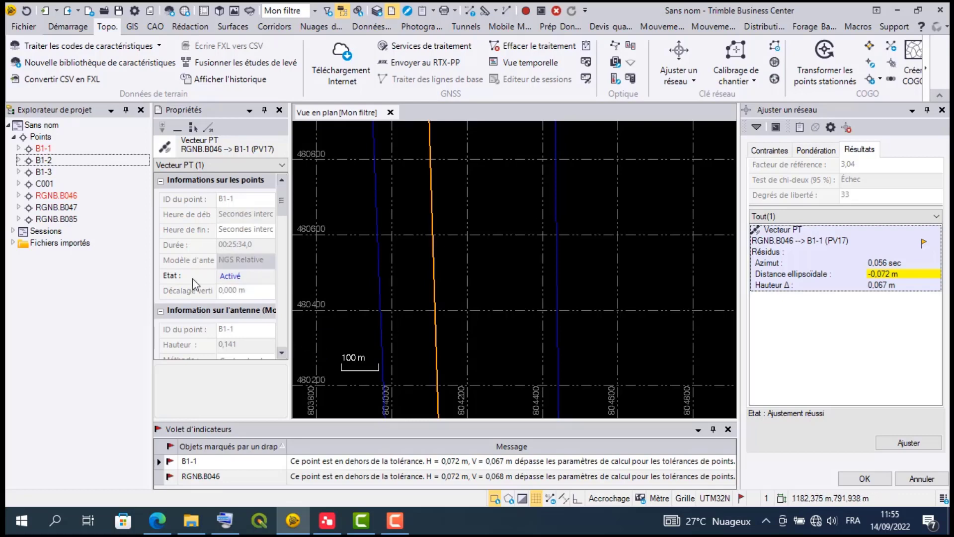
pyautogui.click(246, 275)
pyautogui.click(246, 276)
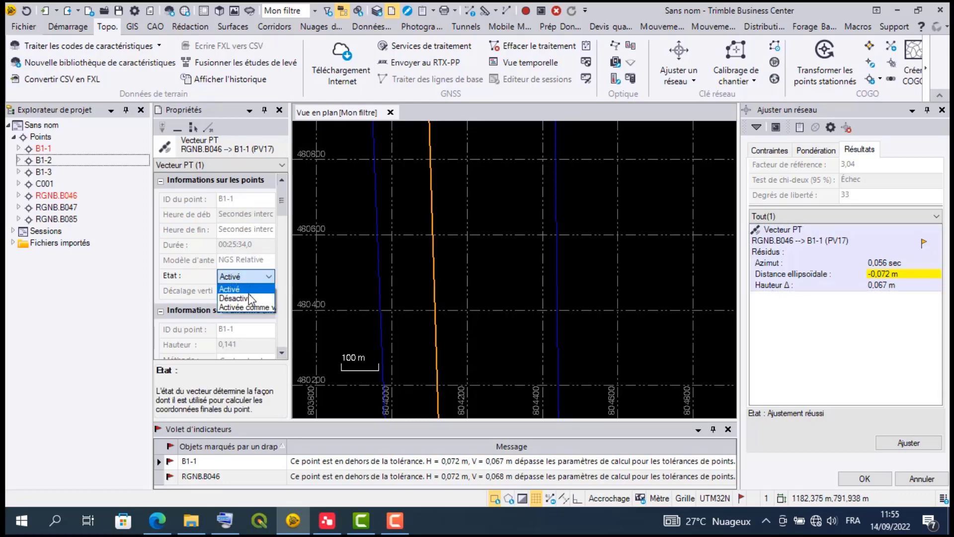
pyautogui.click(250, 298)
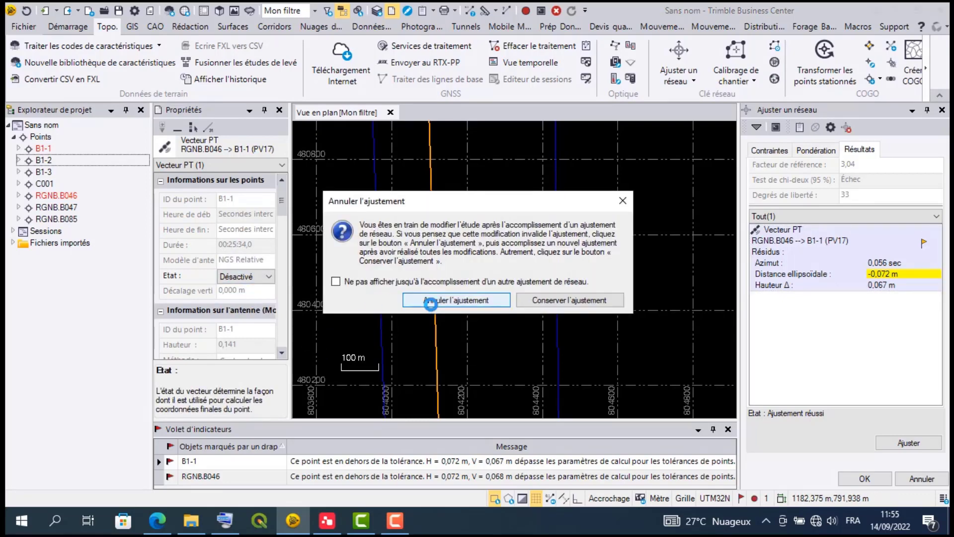
pyautogui.click(433, 301)
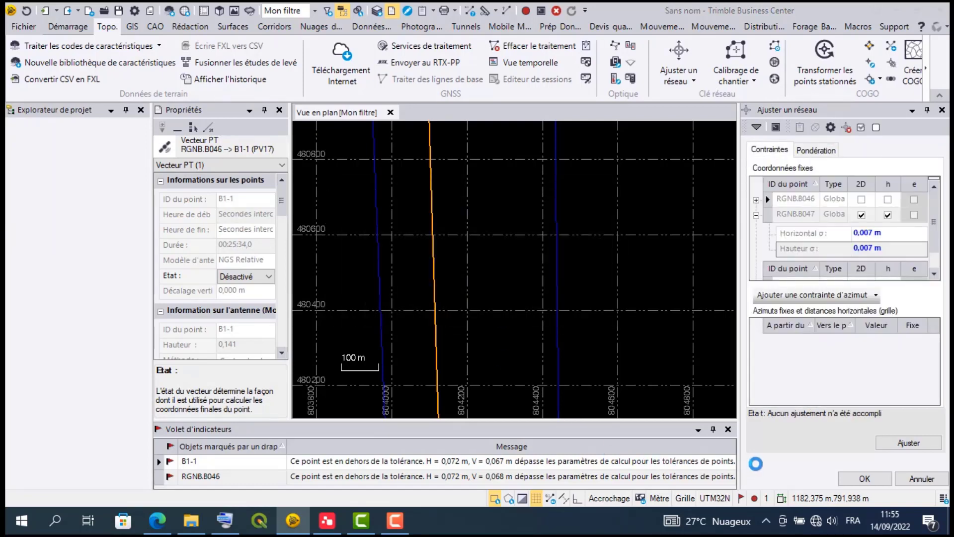
pyautogui.click(929, 442)
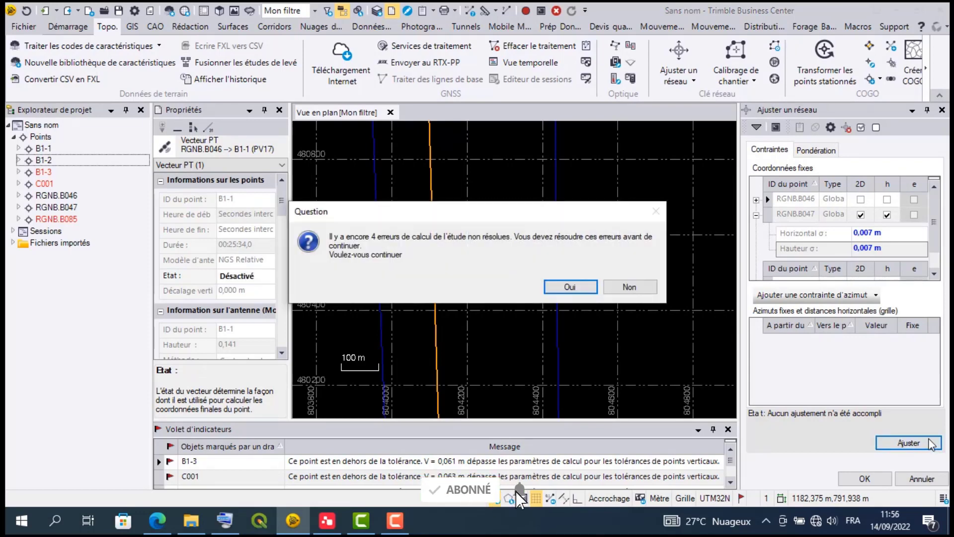
pyautogui.click(590, 289)
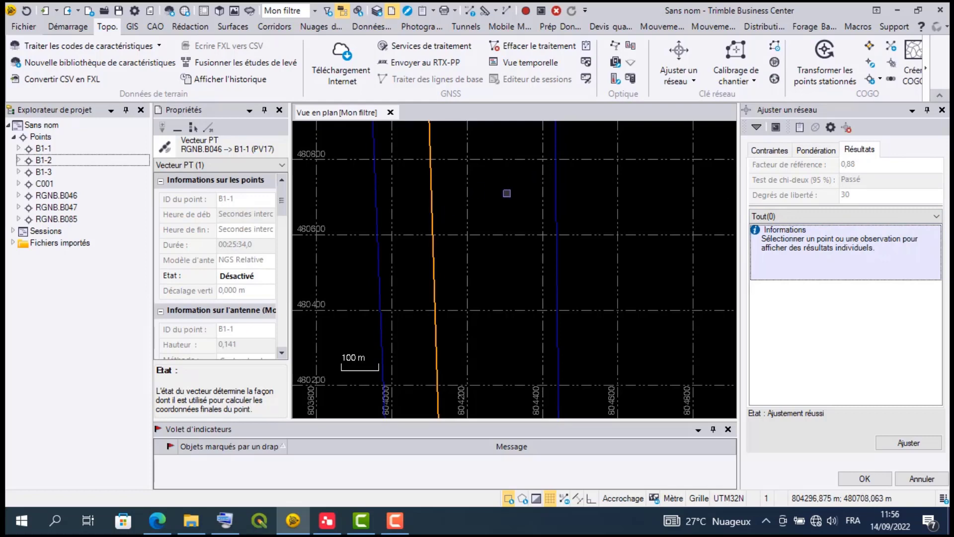
# - Clear the adjustment to set vector PV17 back to Activé, and rerun the network adjustment despite the unresolved errors
pyautogui.click(845, 128)
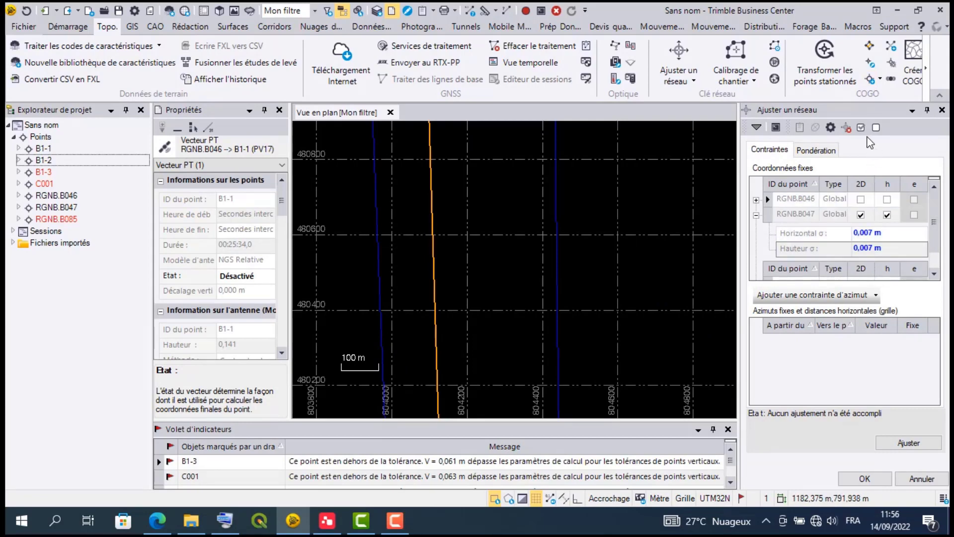
pyautogui.click(263, 284)
pyautogui.click(255, 291)
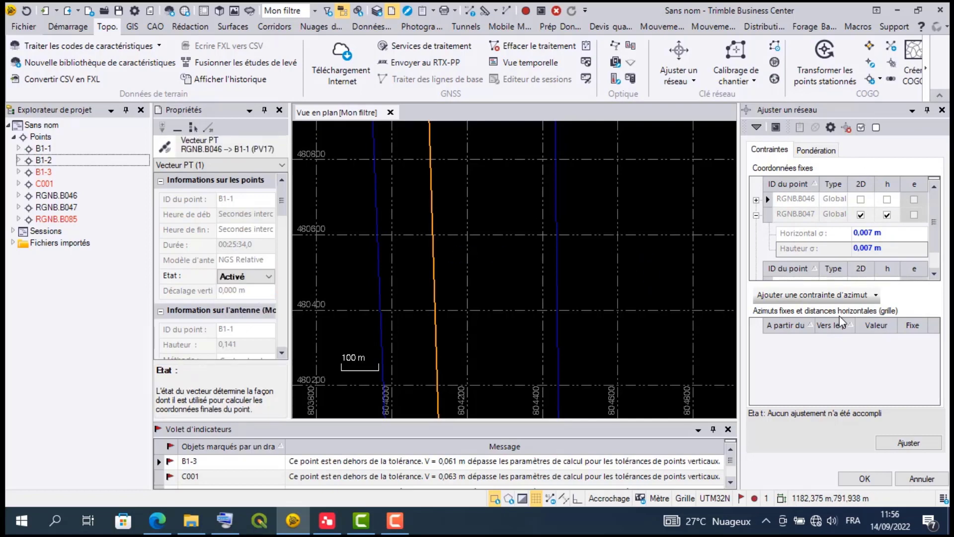
pyautogui.click(915, 441)
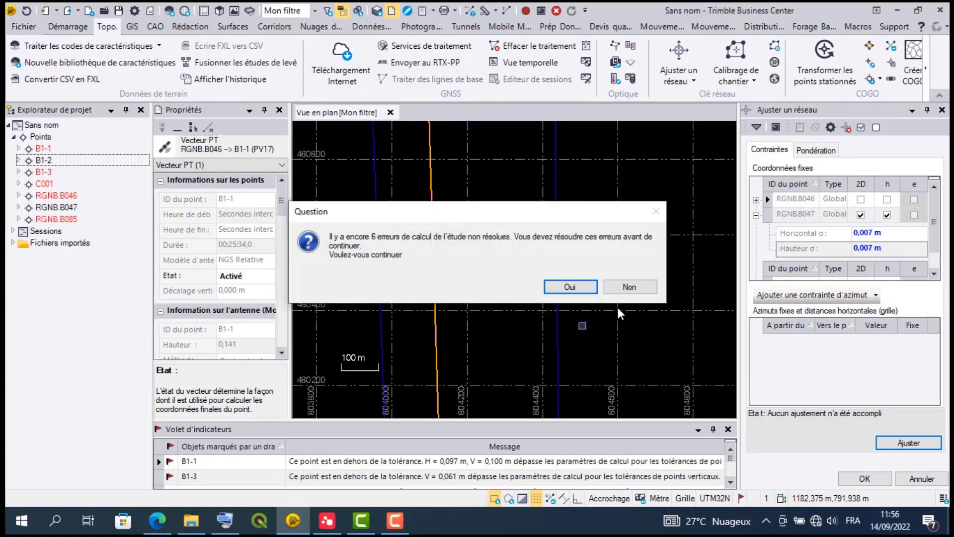
pyautogui.click(561, 284)
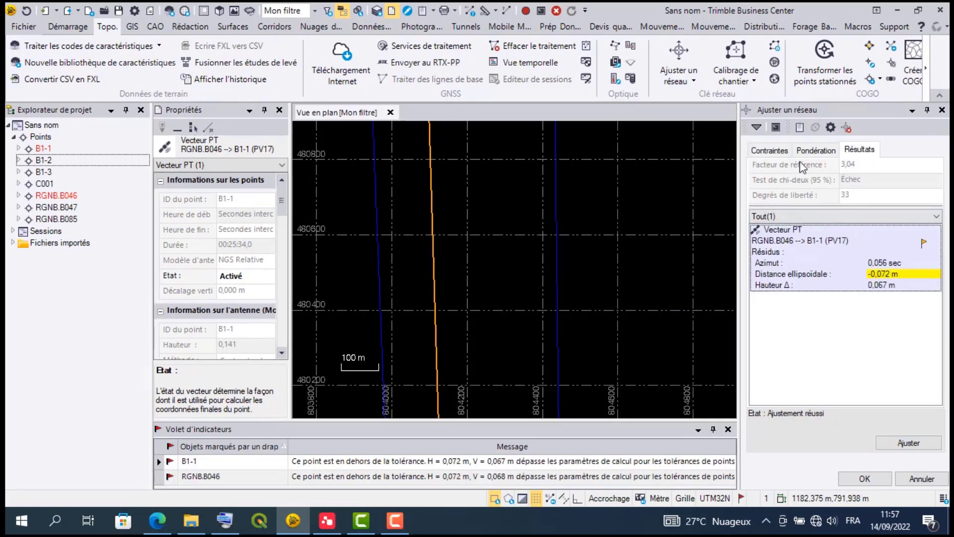
# - Apply the reference factor 3,04 as the scalar for post-processed vectors and rerun the network adjustment
pyautogui.click(806, 151)
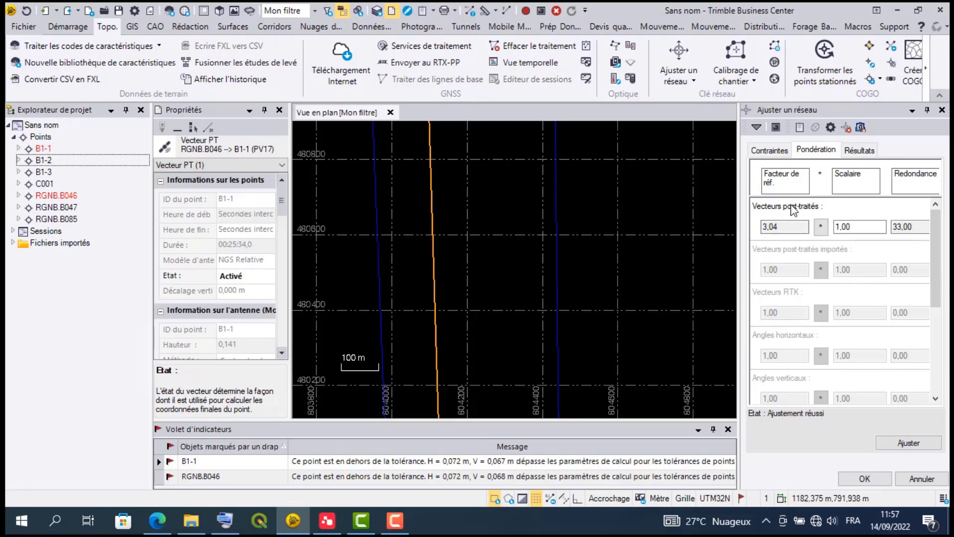
pyautogui.click(821, 227)
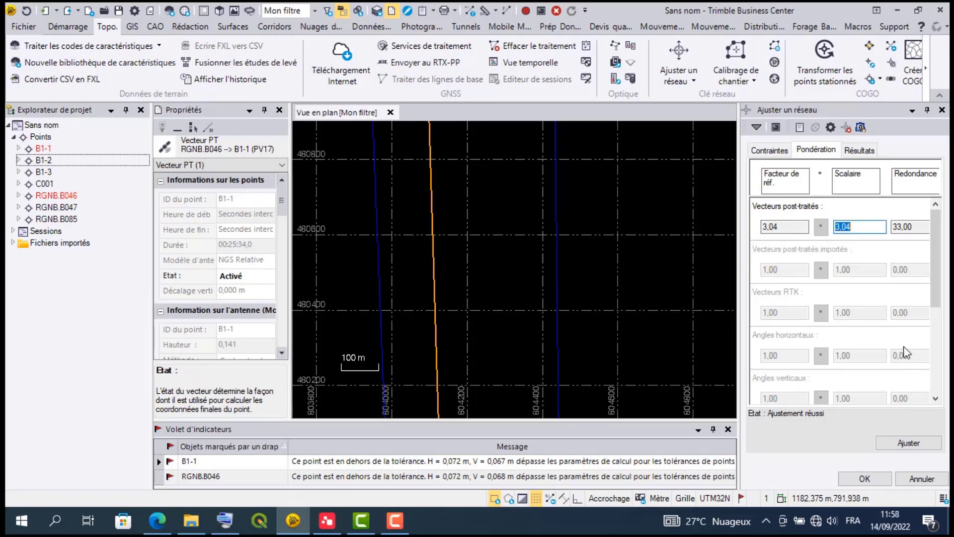
pyautogui.click(922, 441)
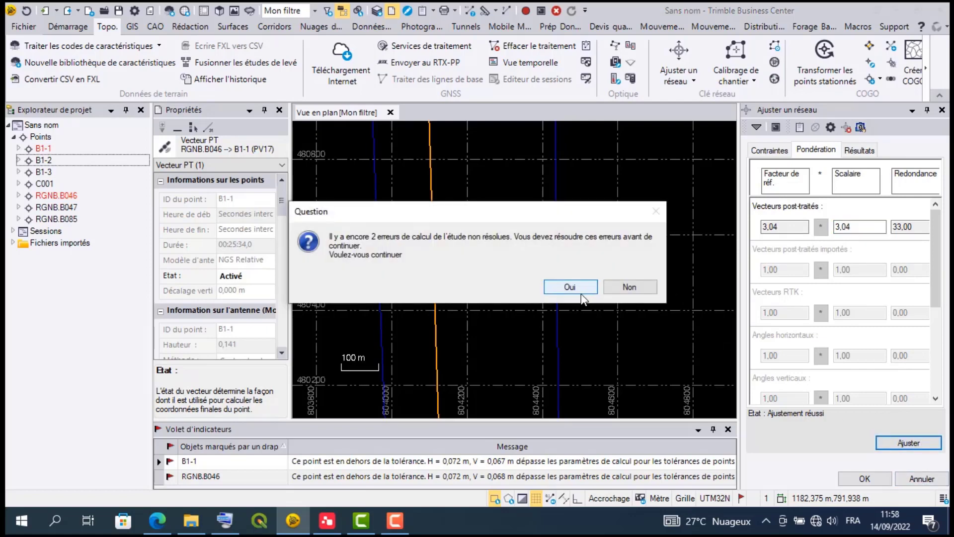
pyautogui.click(570, 287)
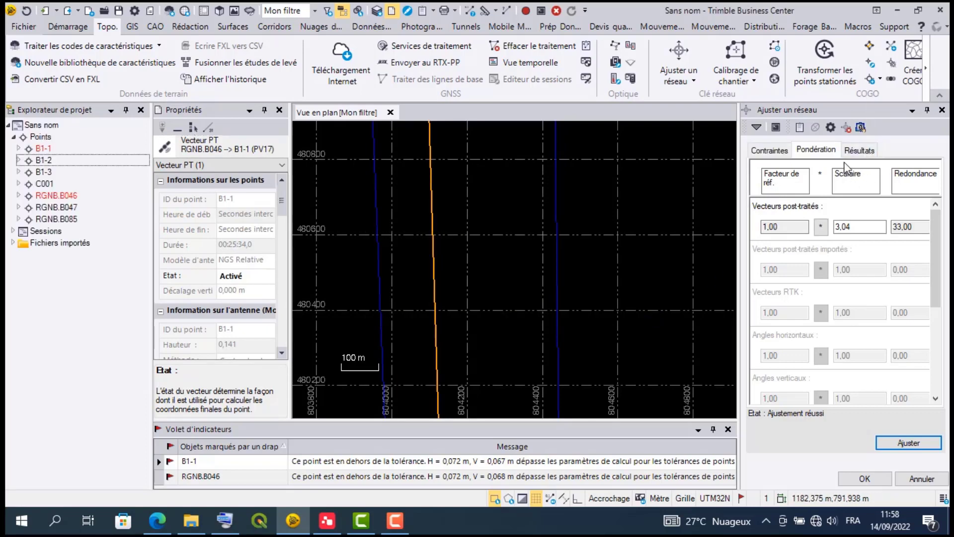
# - Check the reference factor and chi-square test in the adjustment results, and deselect vector PV17
pyautogui.click(865, 152)
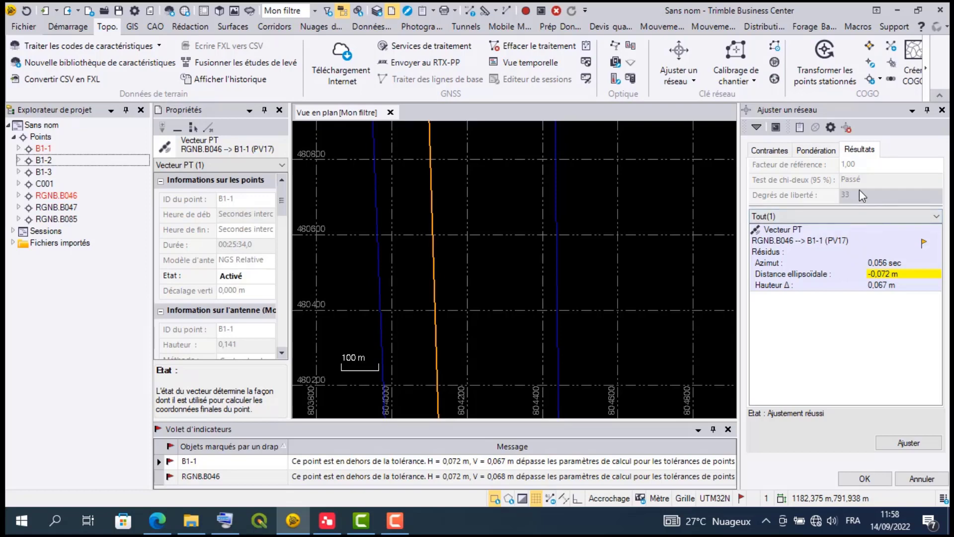
pyautogui.scroll(-1, 534, 249)
pyautogui.scroll(-1, 535, 249)
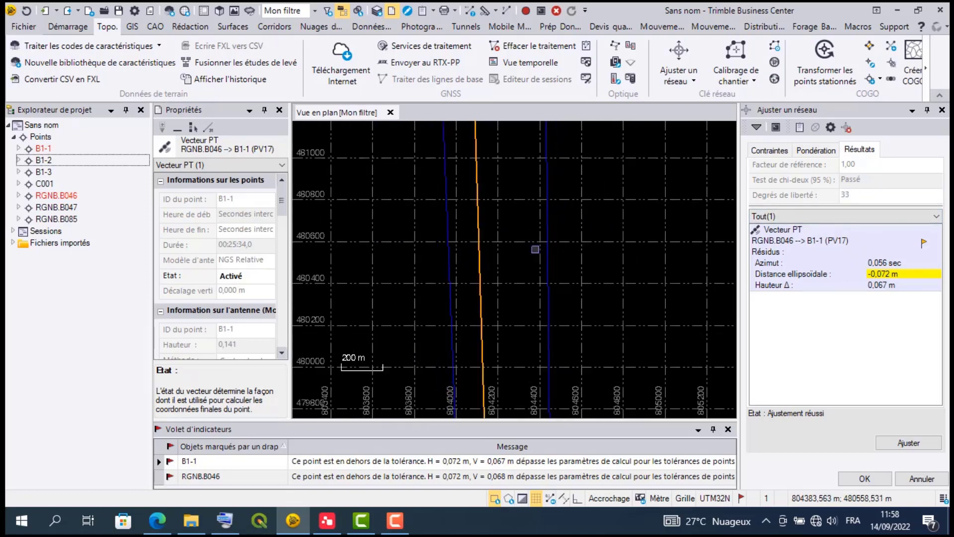
pyautogui.click(646, 263)
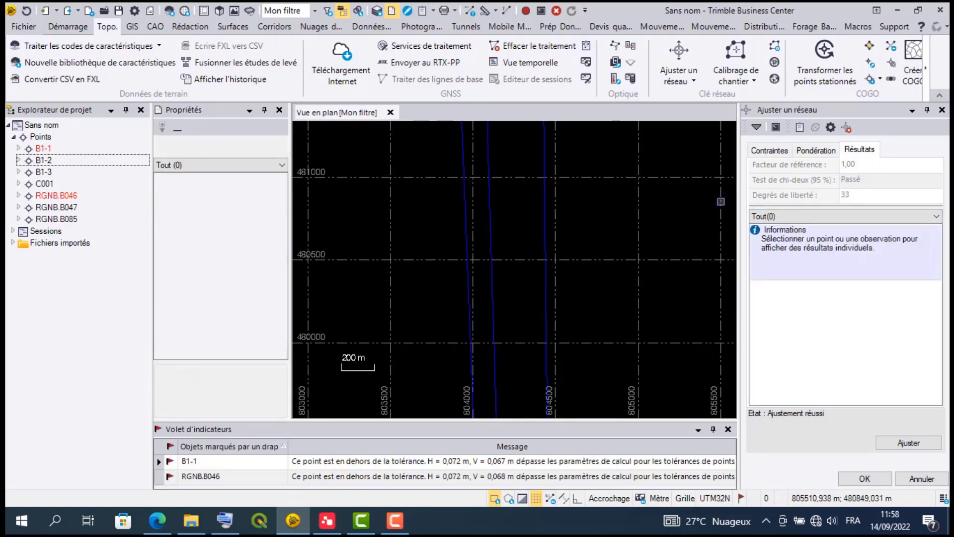
# - Set the horizontal and height standard deviations of control point RGNB.B085 to 0,007 m in the adjustment constraints
pyautogui.click(770, 150)
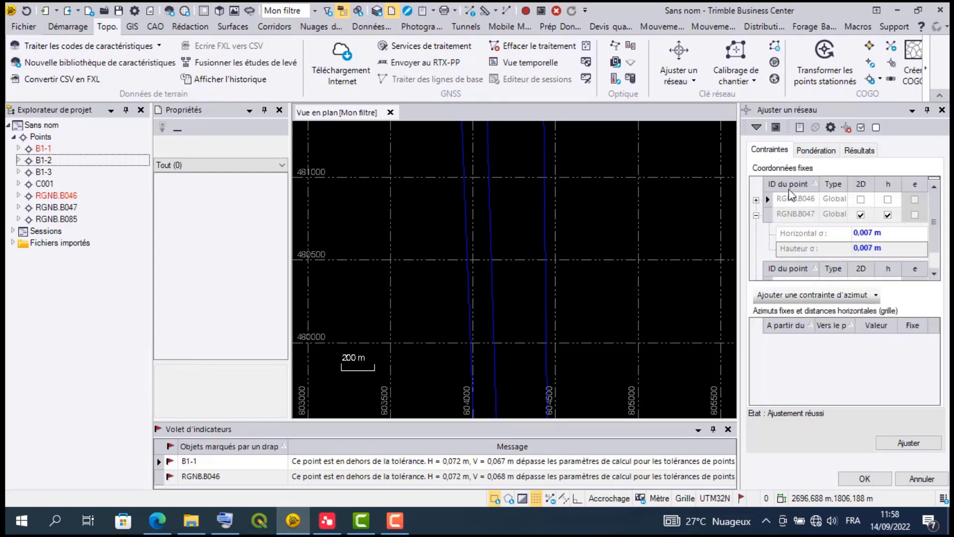
pyautogui.click(757, 216)
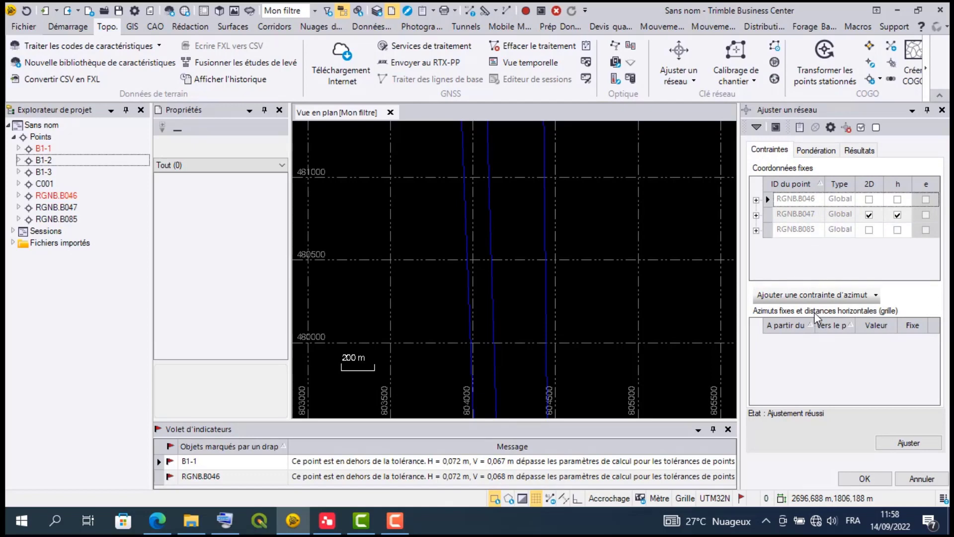
pyautogui.click(756, 215)
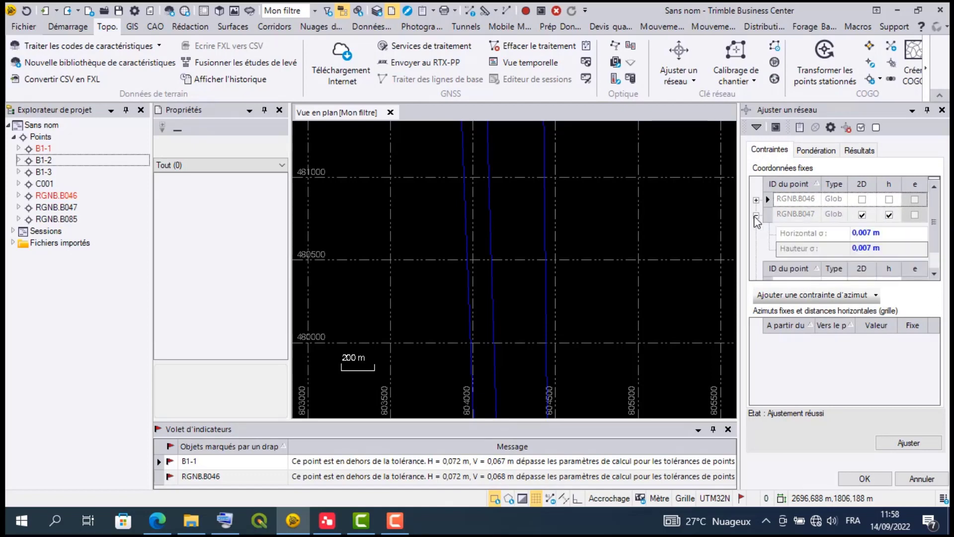
pyautogui.click(756, 216)
pyautogui.click(756, 230)
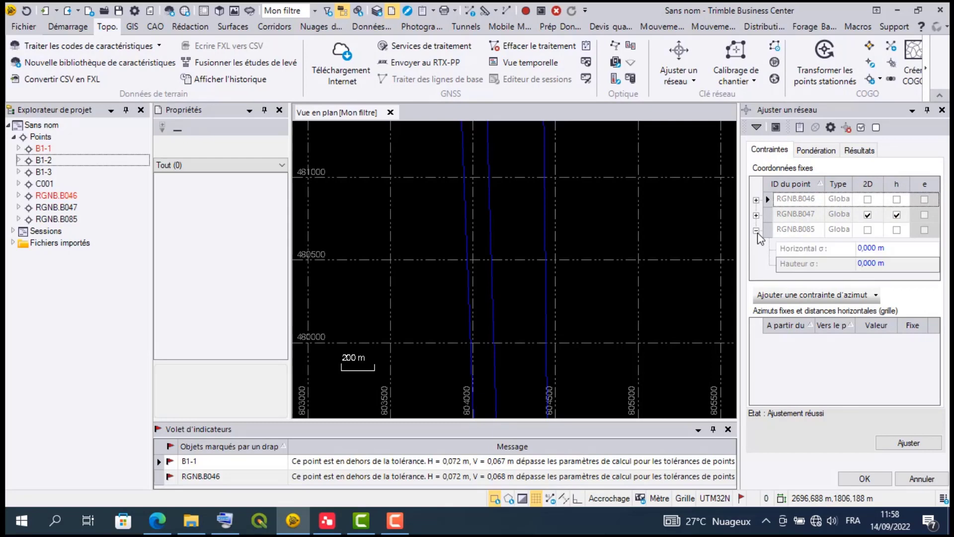
pyautogui.click(879, 248)
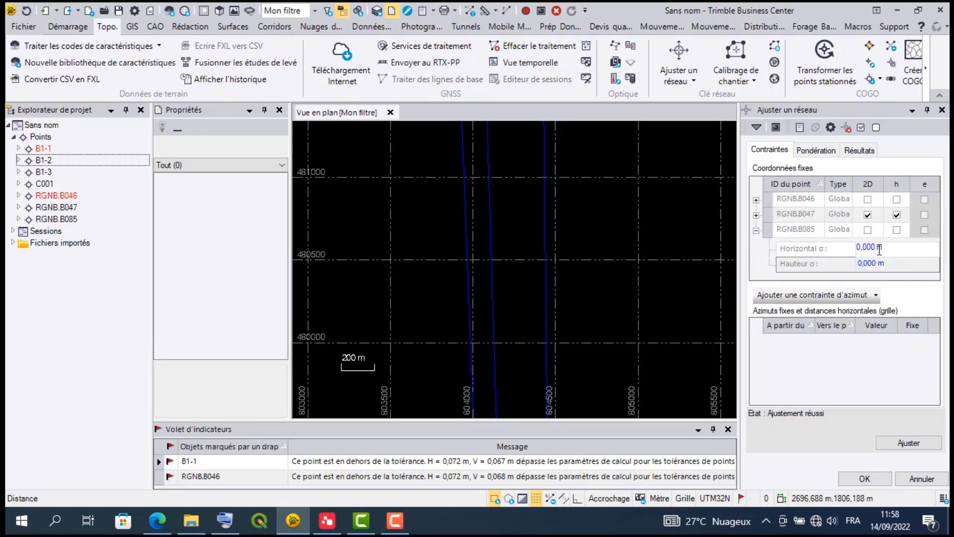
pyautogui.press('BackSpace')
pyautogui.click(876, 263)
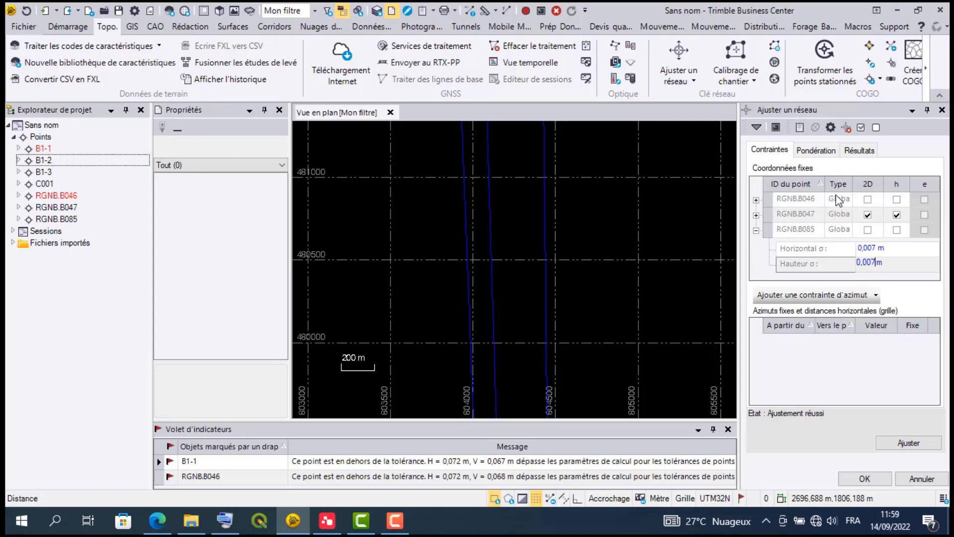
# - Set the horizontal and height standard deviations of control point RGNB.B046 to 0,007 m
pyautogui.click(755, 201)
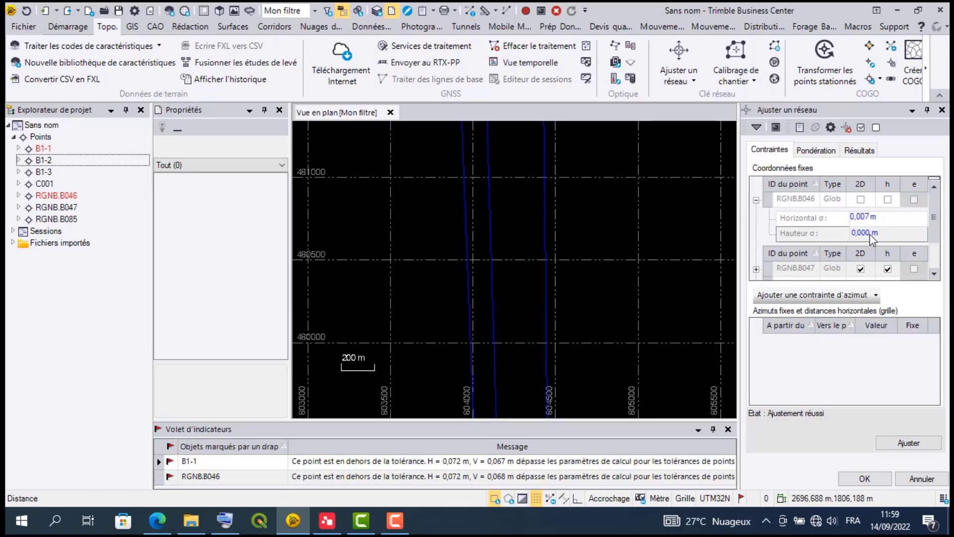
pyautogui.click(864, 236)
pyautogui.click(757, 200)
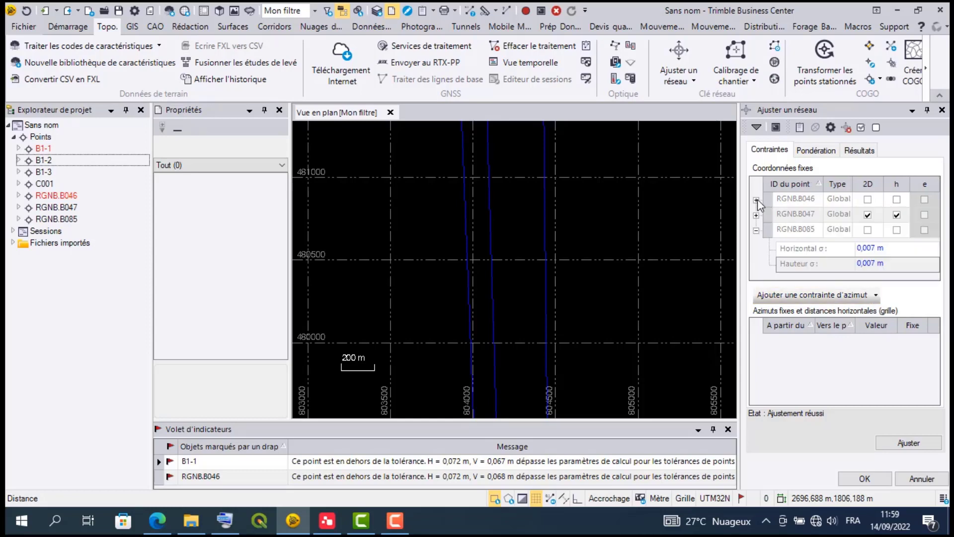
# - Fix RGNB.B085 and RGNB.B046 in 2D and height (h), and rerun the network adjustment despite the unresolved errors
pyautogui.click(867, 230)
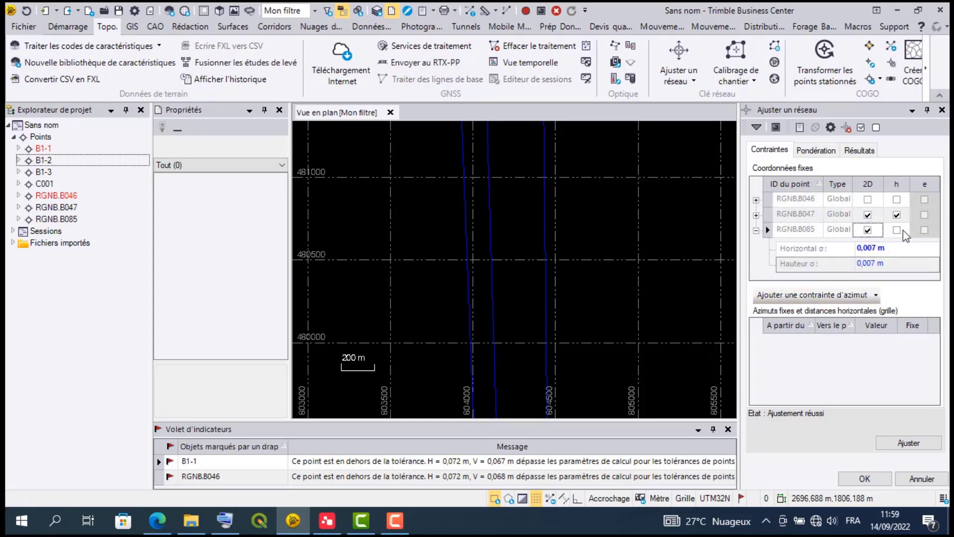
pyautogui.click(897, 231)
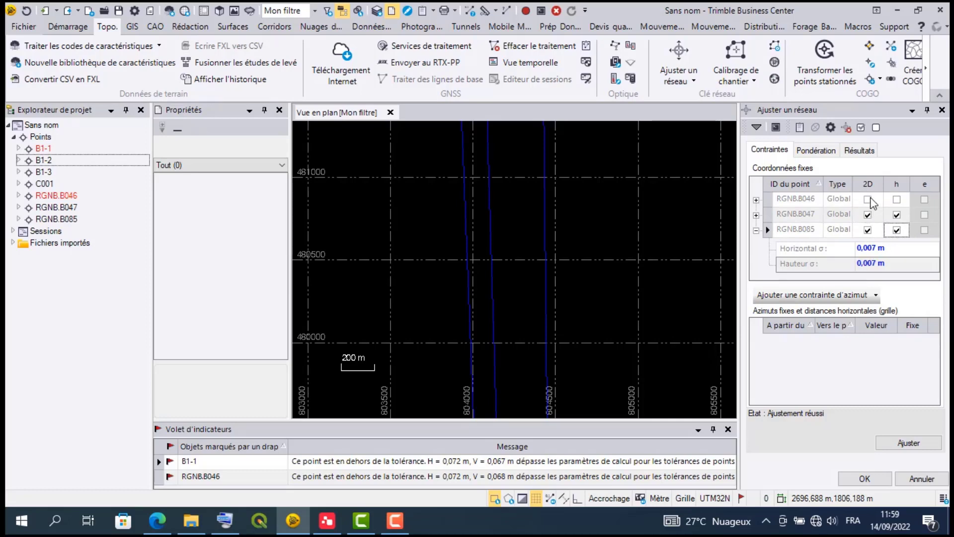
pyautogui.click(869, 200)
pyautogui.click(896, 201)
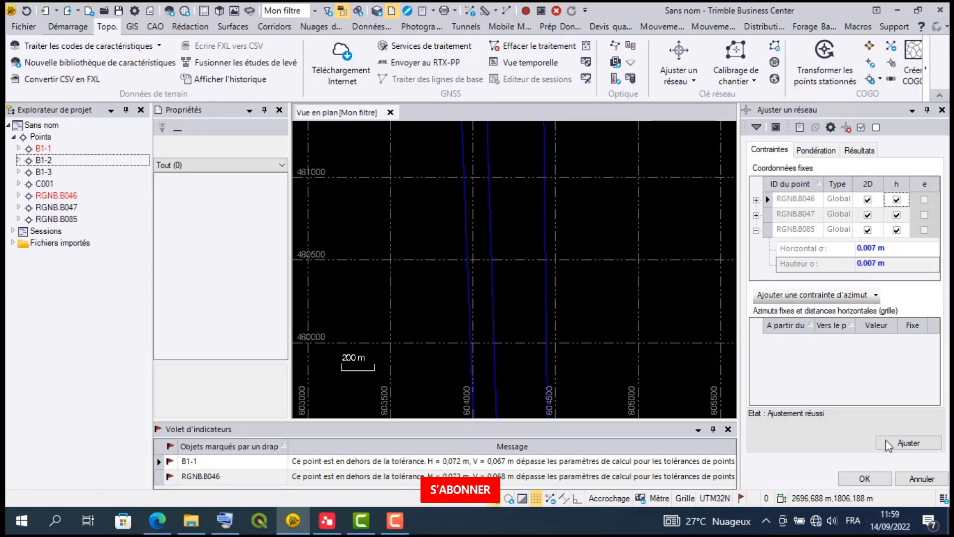
pyautogui.click(901, 443)
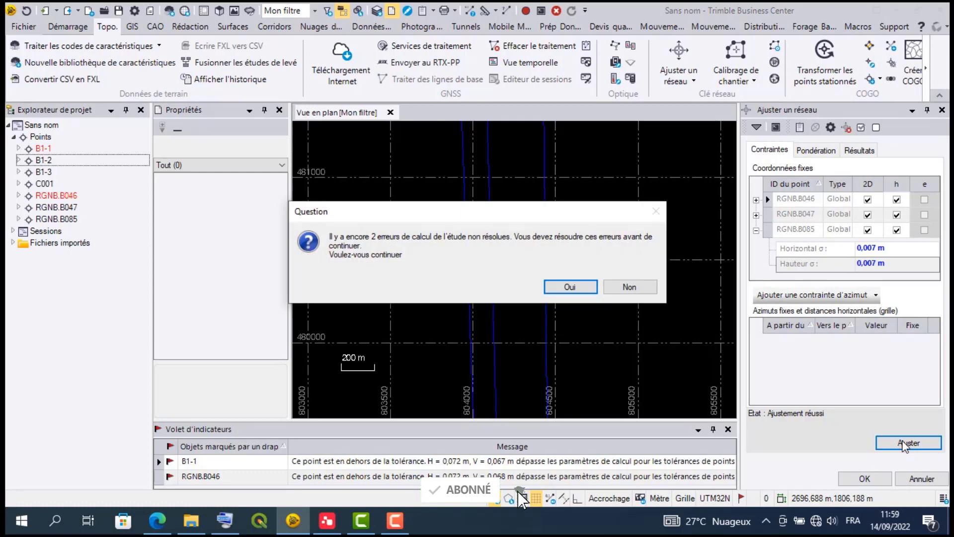
pyautogui.click(570, 287)
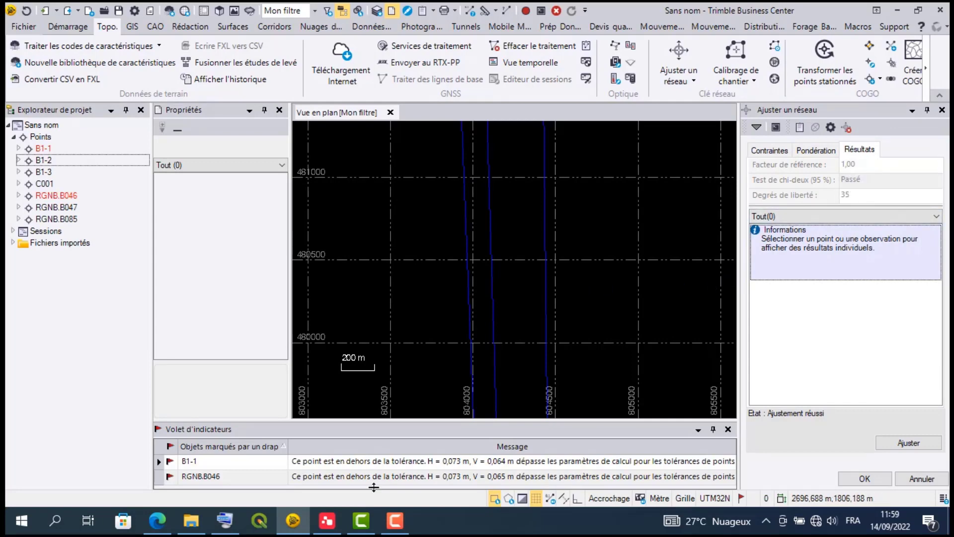
# - Examine the adjusted network's control points, vectors and error ellipses in the plan view
pyautogui.scroll(-5, 495, 264)
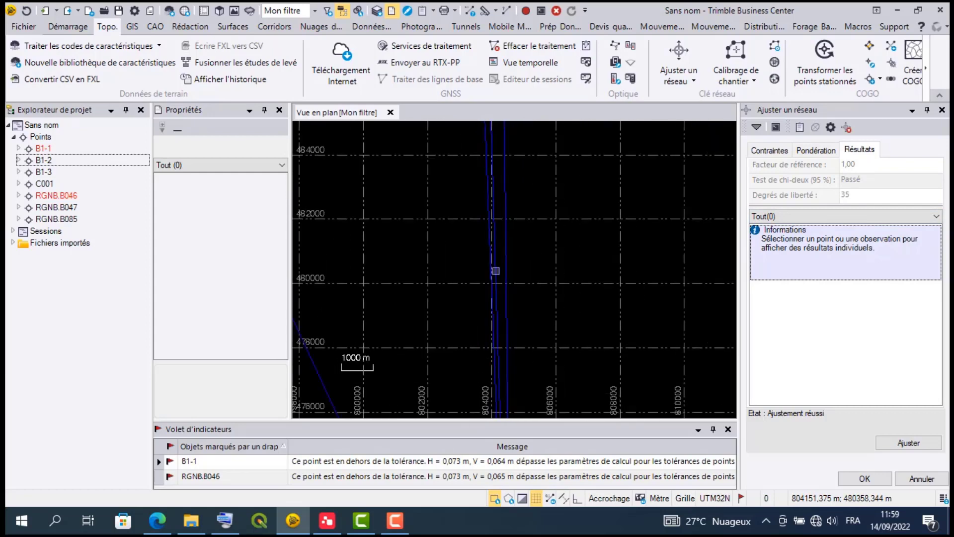
pyautogui.scroll(-5, 497, 271)
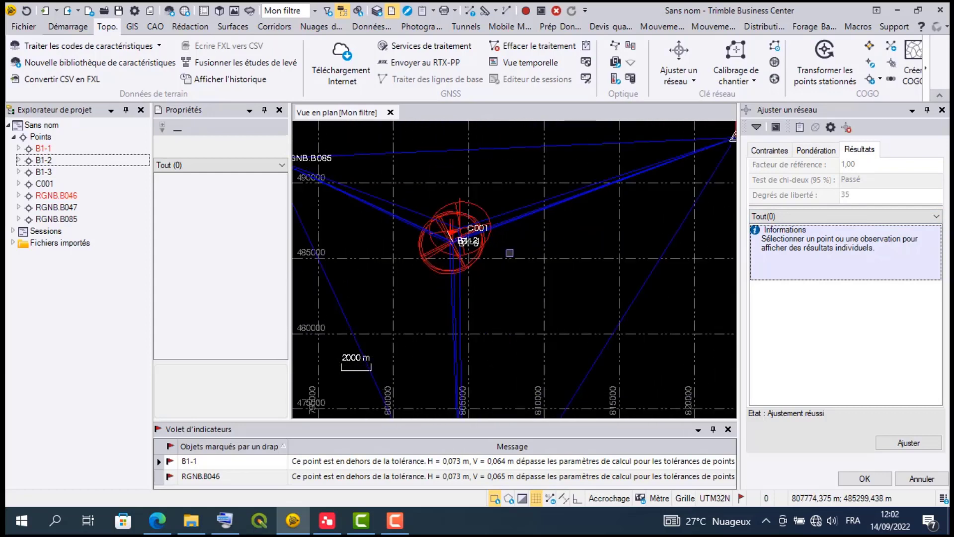
pyautogui.scroll(-2, 509, 253)
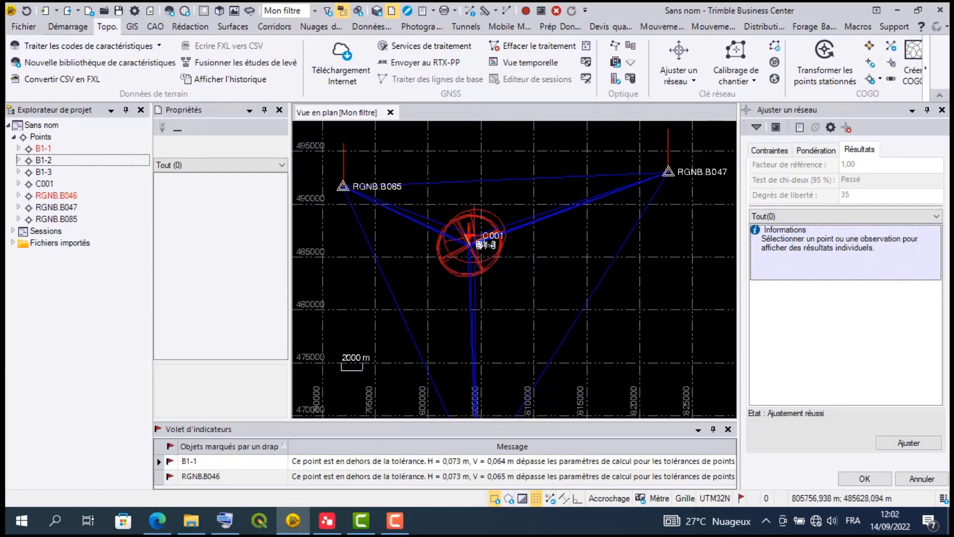
pyautogui.scroll(-2, 471, 232)
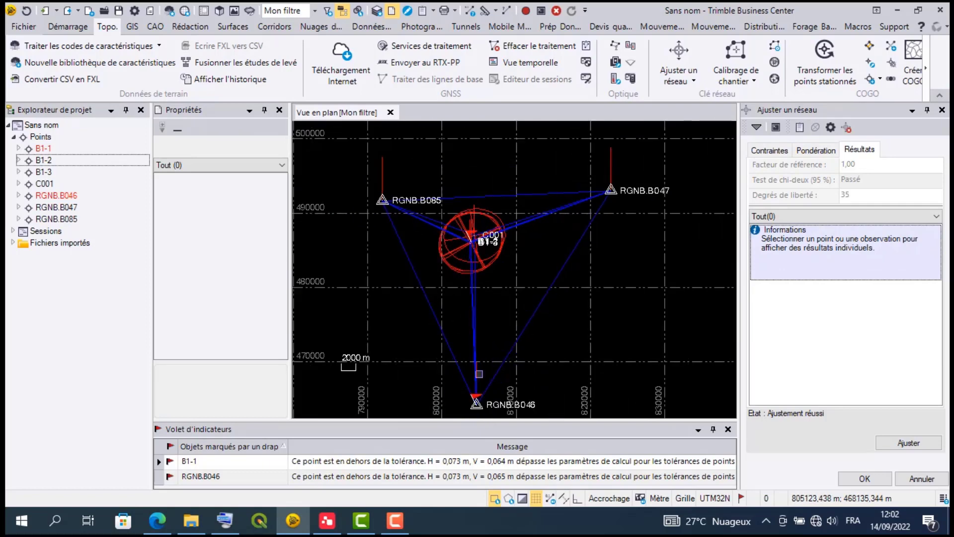
pyautogui.scroll(2, 475, 398)
pyautogui.scroll(1, 481, 401)
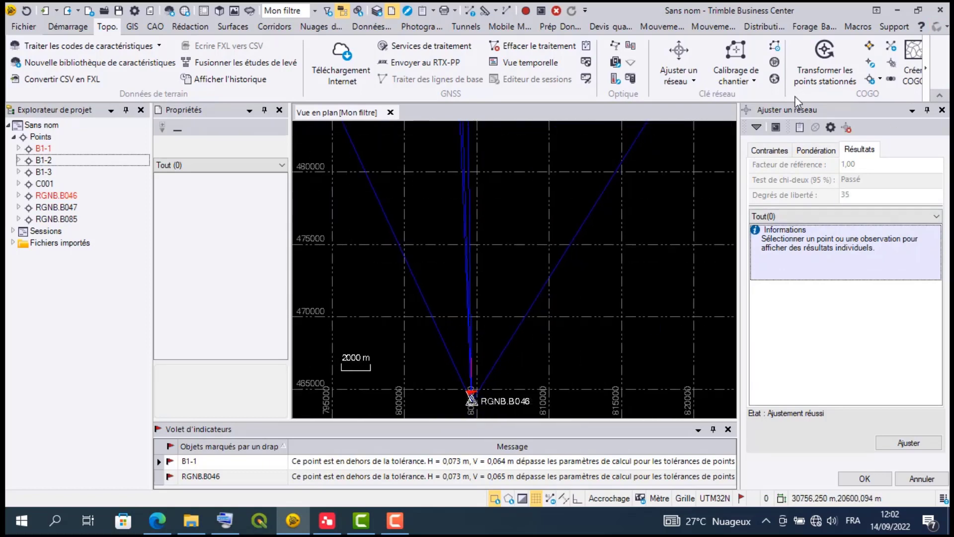
# - Open the network adjustment report and review the adjusted grid coordinates and their errors
pyautogui.click(802, 128)
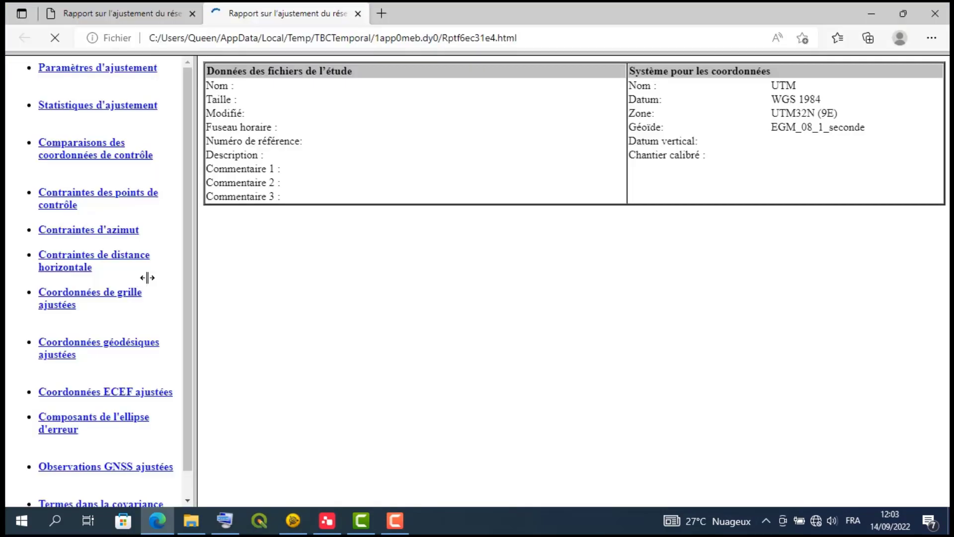
pyautogui.click(99, 293)
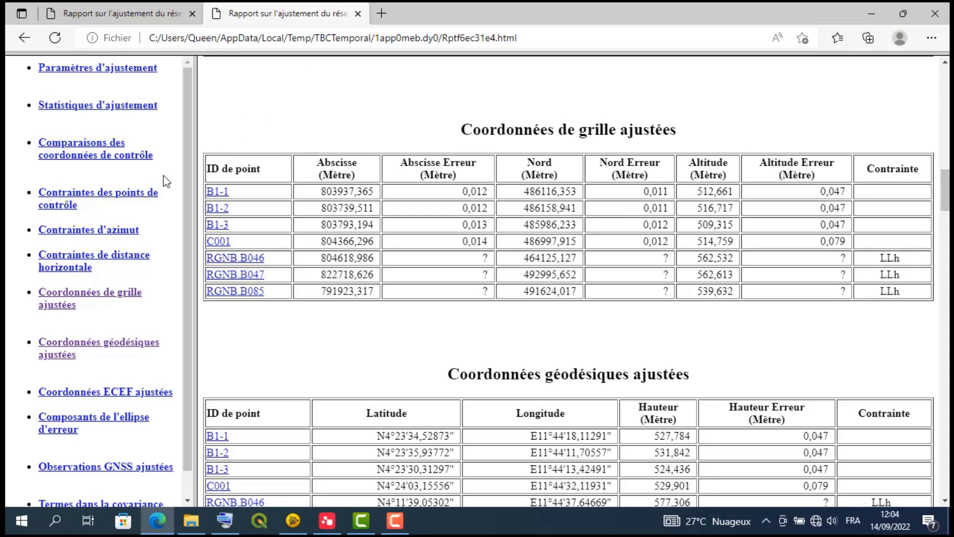
pyautogui.scroll(-1, 147, 141)
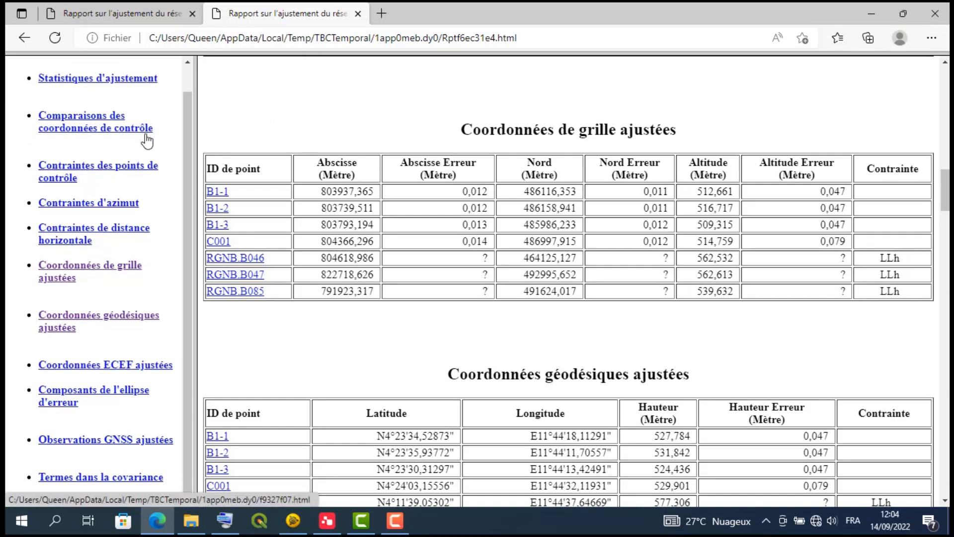
pyautogui.scroll(1, 147, 142)
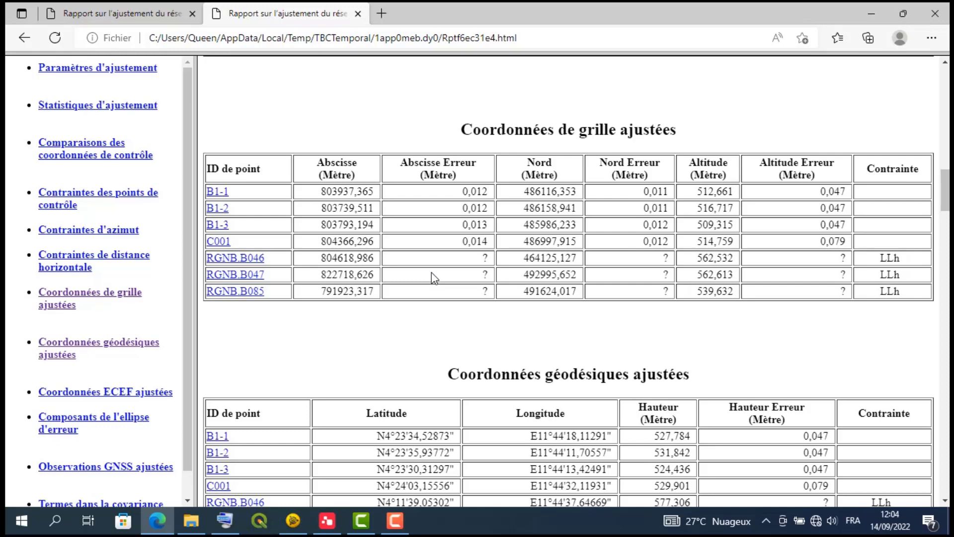
pyautogui.scroll(-1, 431, 273)
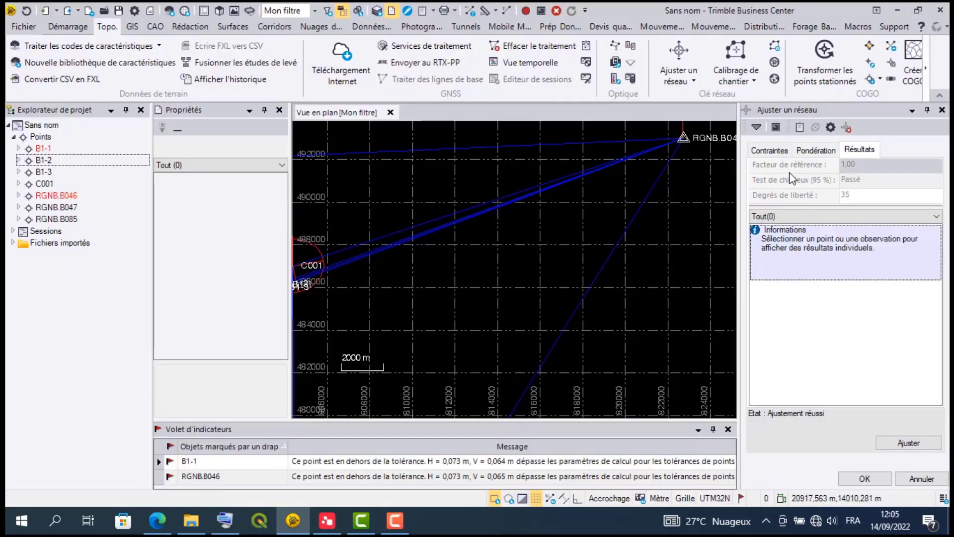
pyautogui.scroll(-1, 518, 242)
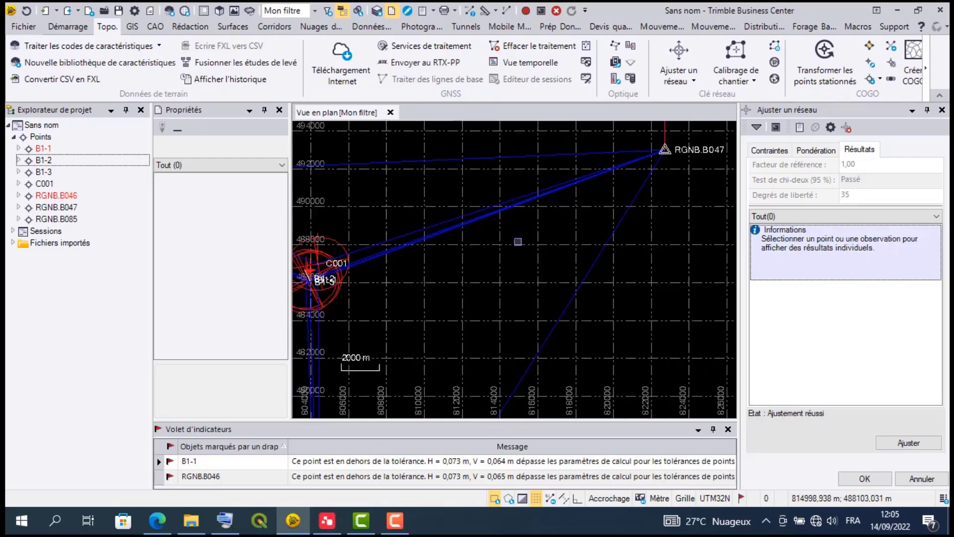
pyautogui.scroll(-1, 518, 241)
pyautogui.scroll(-1, 517, 243)
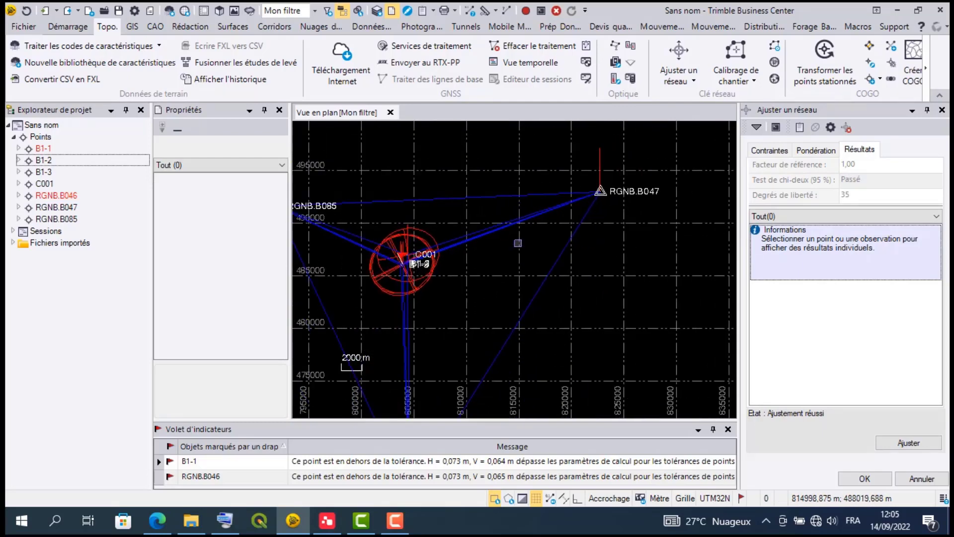
pyautogui.scroll(3, 517, 243)
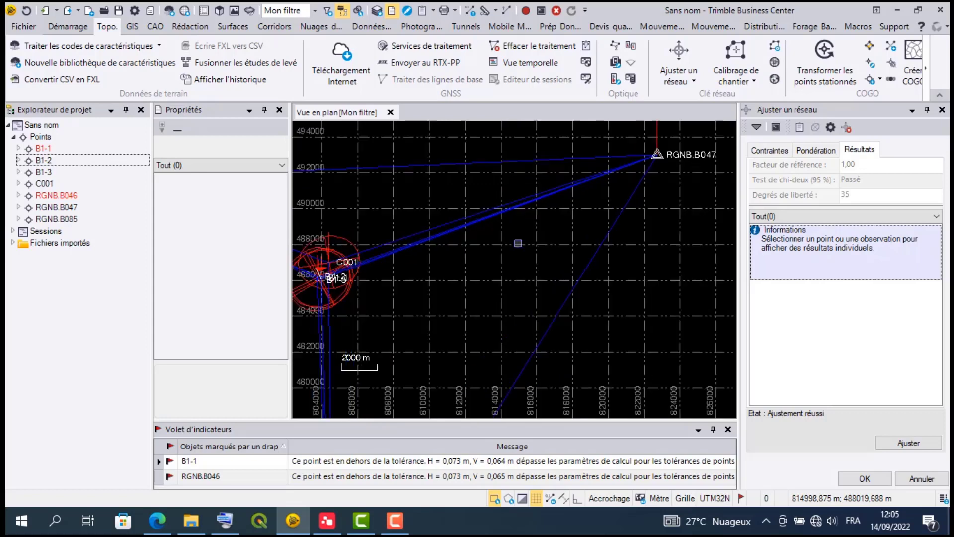
pyautogui.scroll(1, 517, 243)
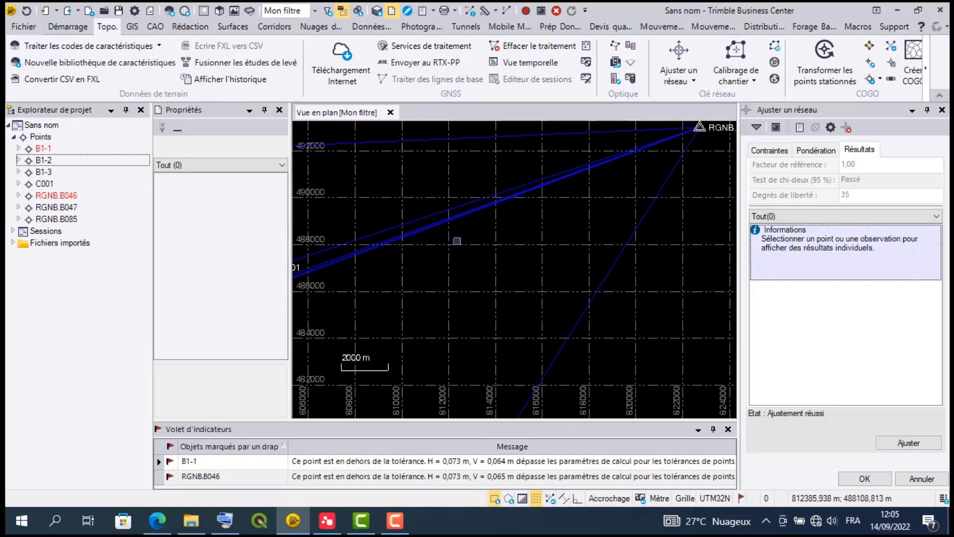